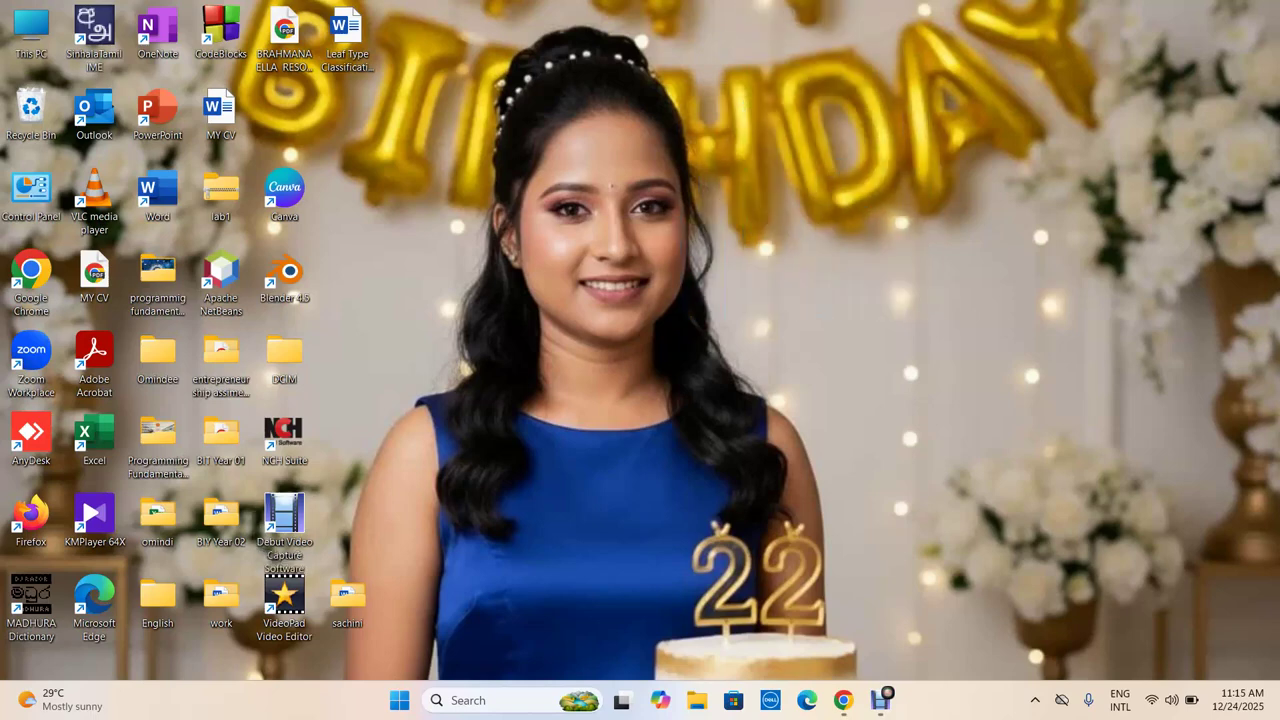
Create a new folder on the desktop and name it CAT
right_click(747, 237)
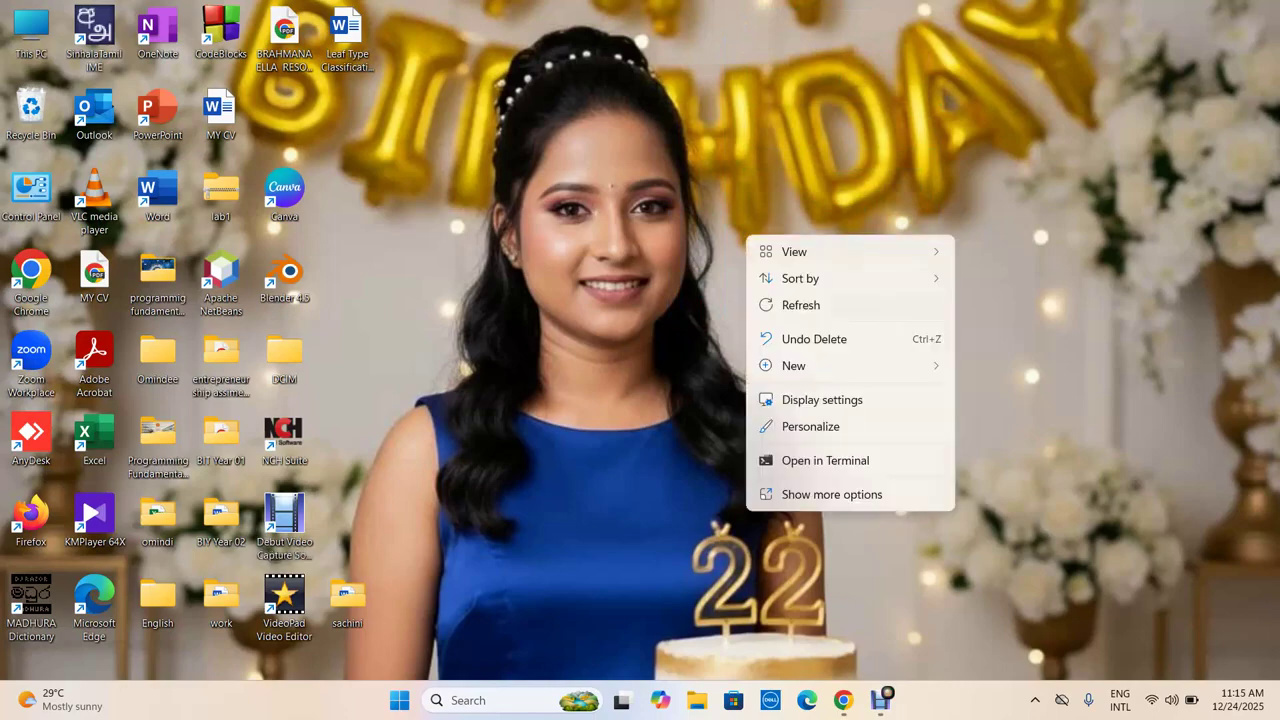
mouse_move(800, 365)
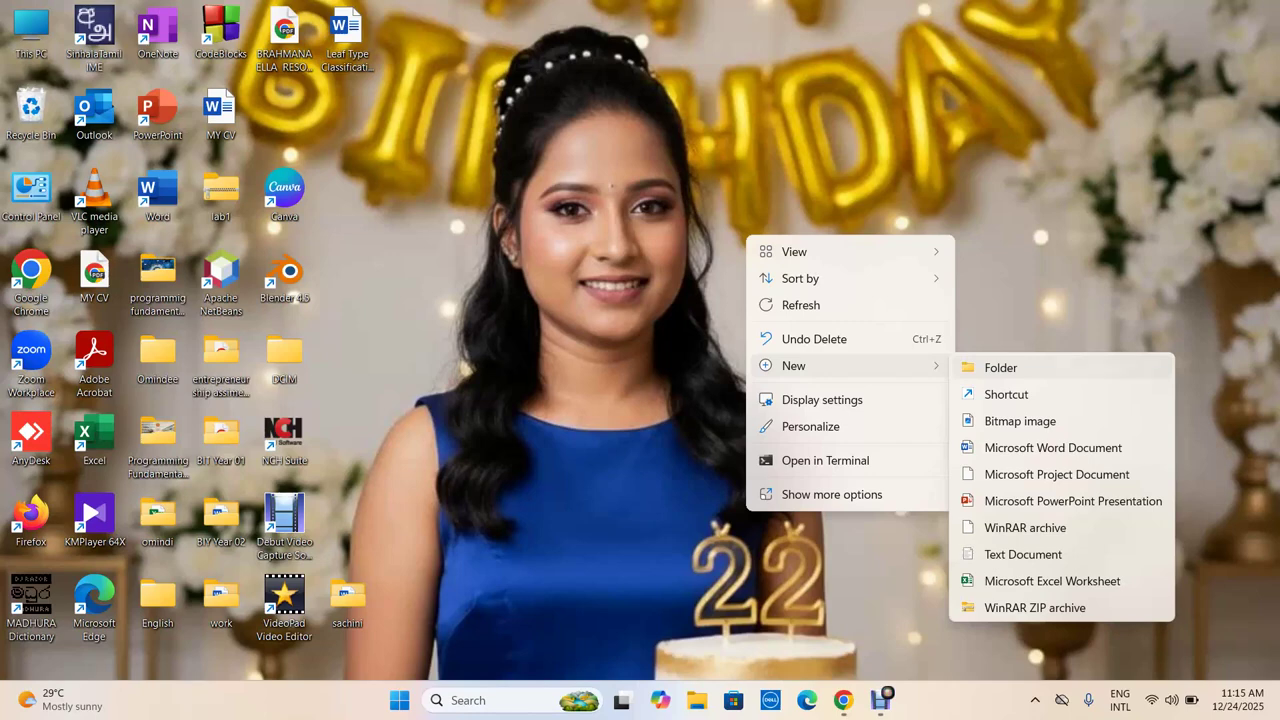
left_click(1001, 368)
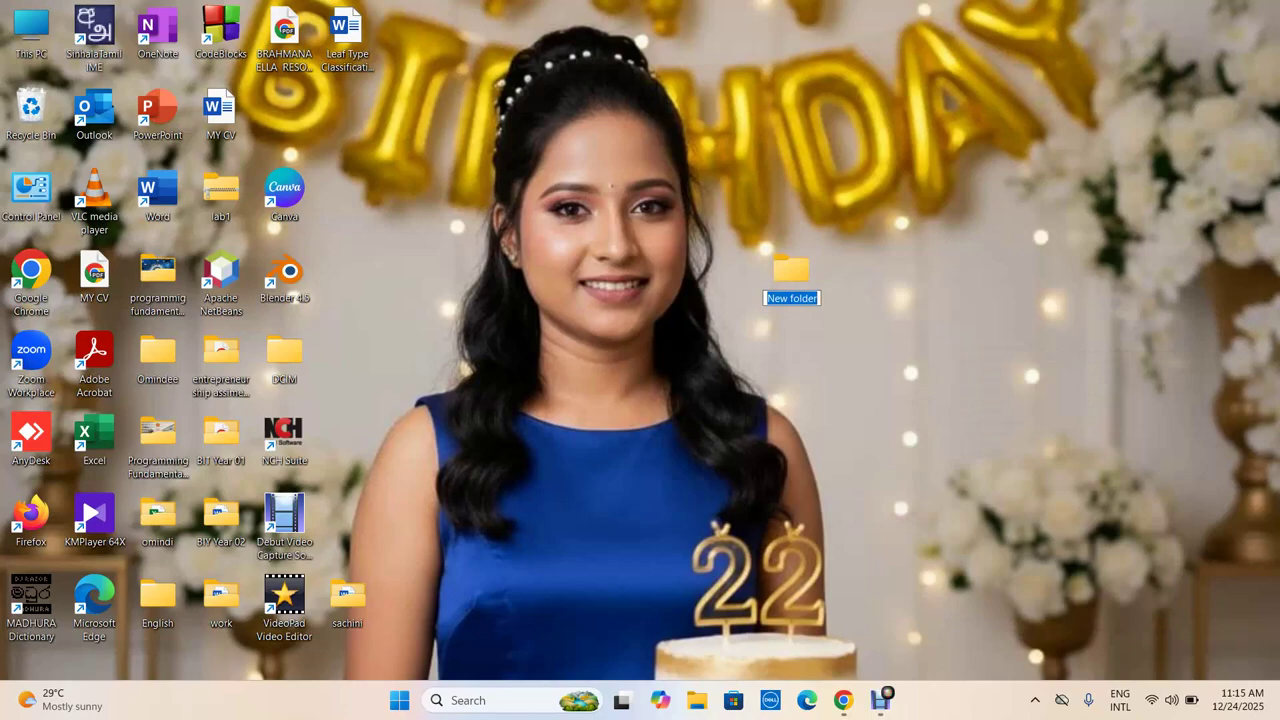
key("End")
key("BackSpace")
key("BackSpace")
key("BackSpace")
key("BackSpace")
key("BackSpace")
key("BackSpace")
key("BackSpace")
key("BackSpace")
key("BackSpace")
key("BackSpace")
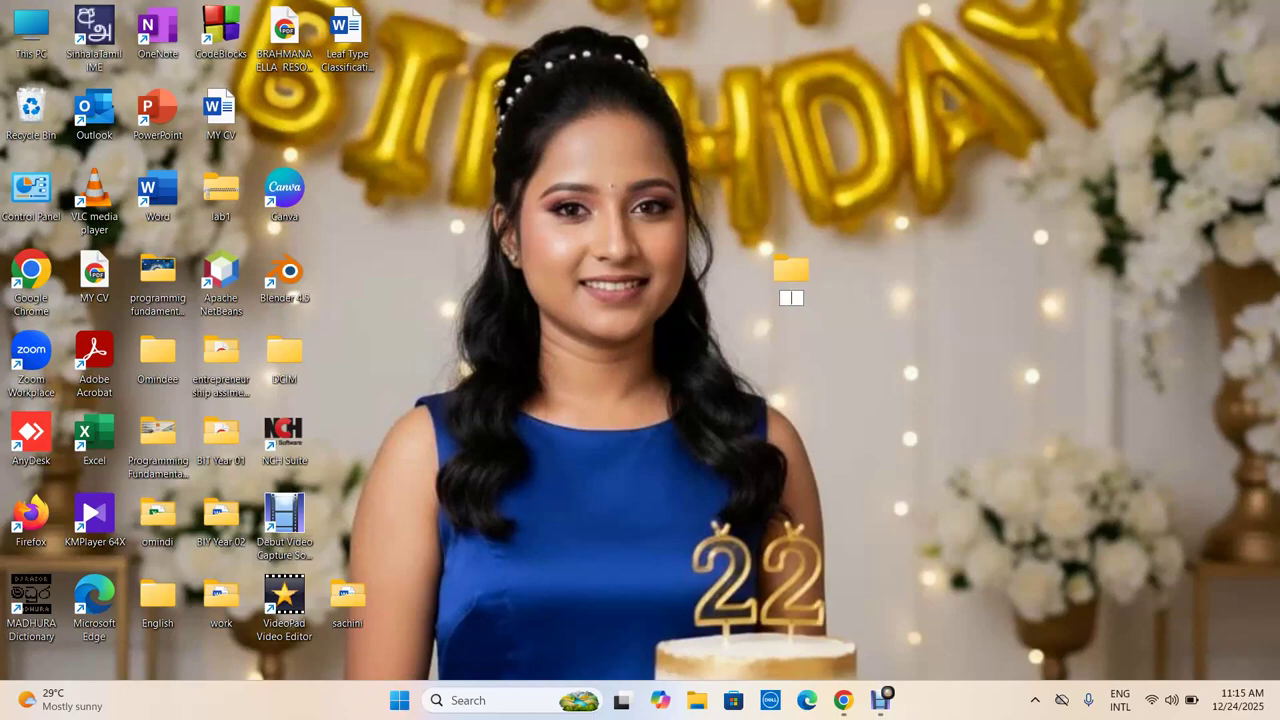
type("c")
type("AT")
key("Return")
key("Return")
key("F2")
key("Return")
Open the CAT folder and create a subfolder named 12 in it
key("Return")
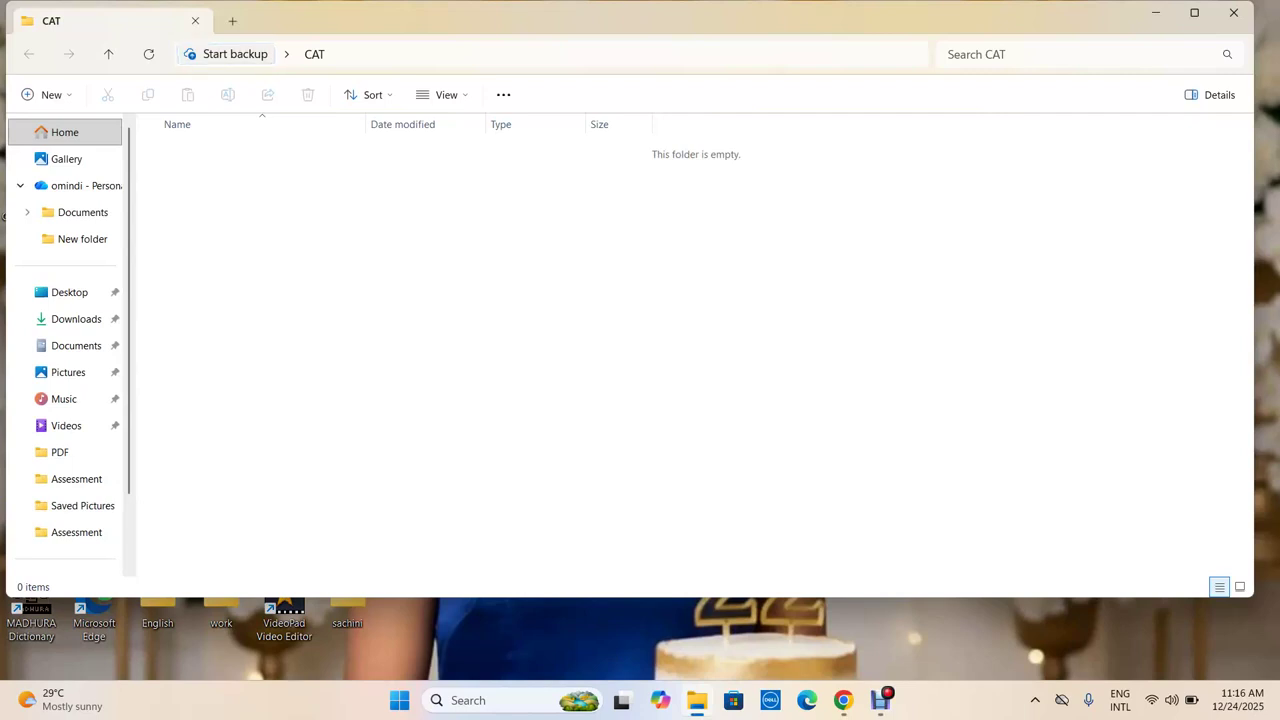
right_click(625, 353)
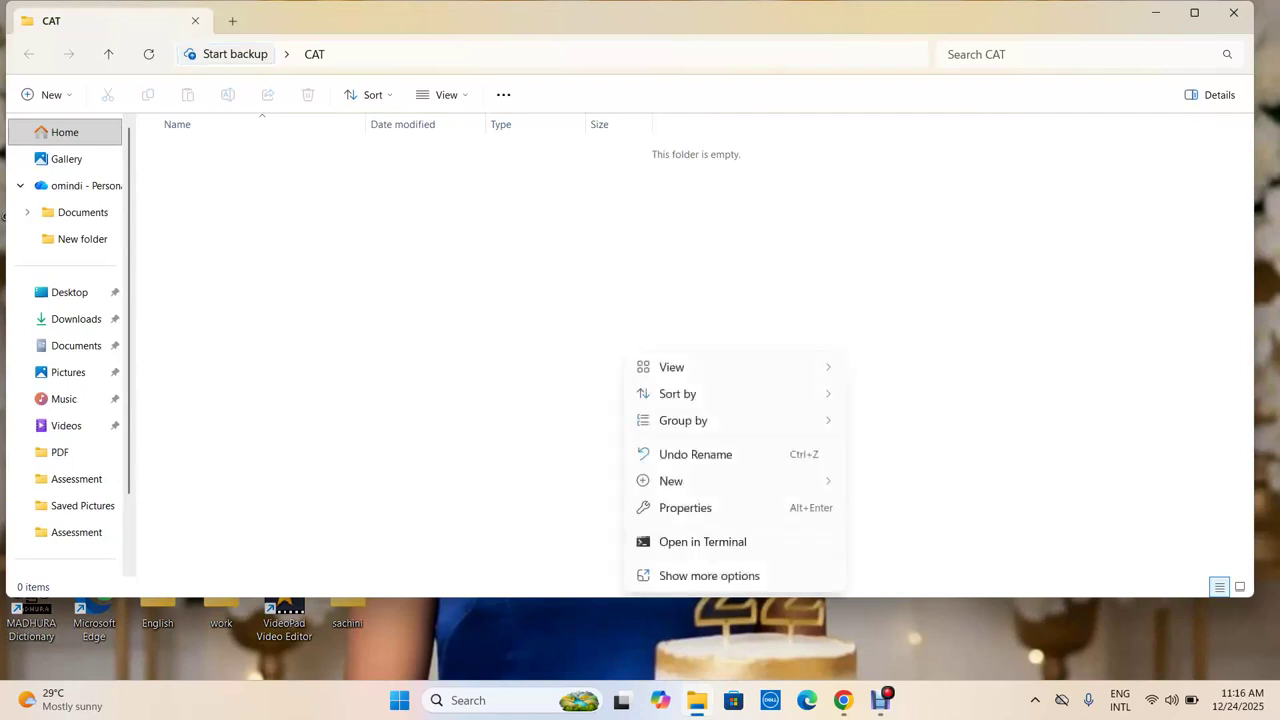
mouse_move(700, 481)
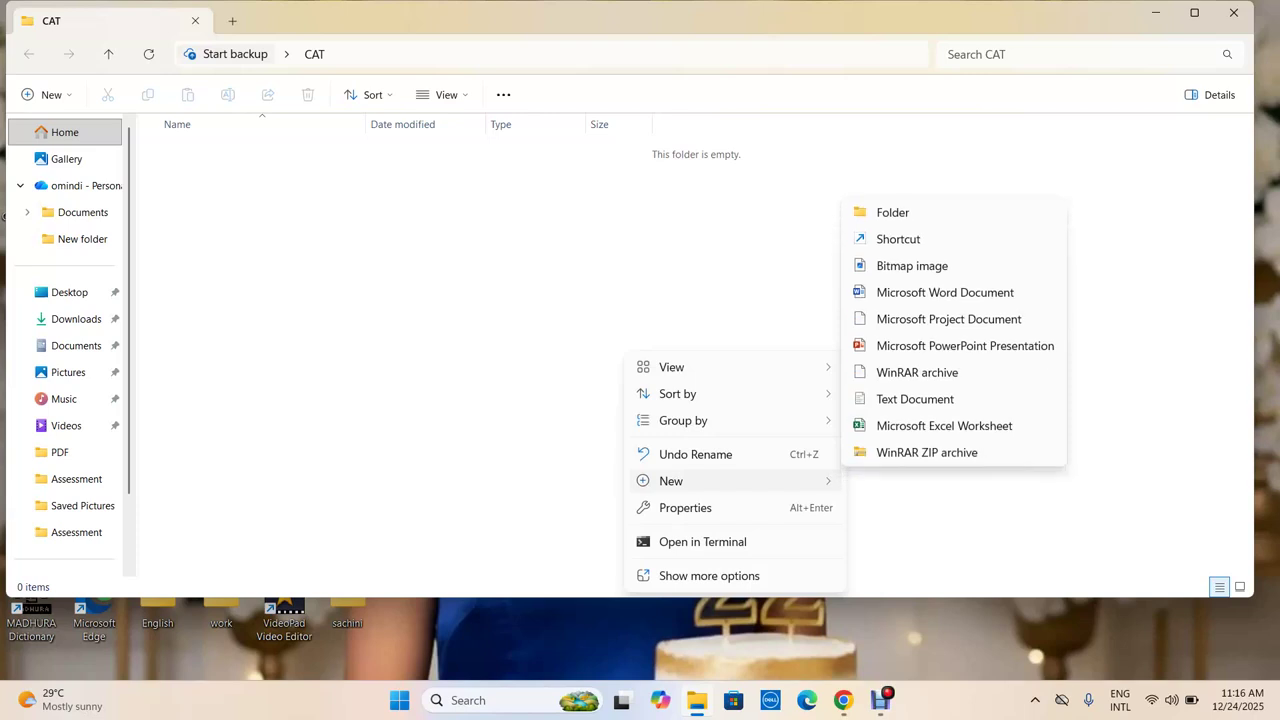
left_click(893, 212)
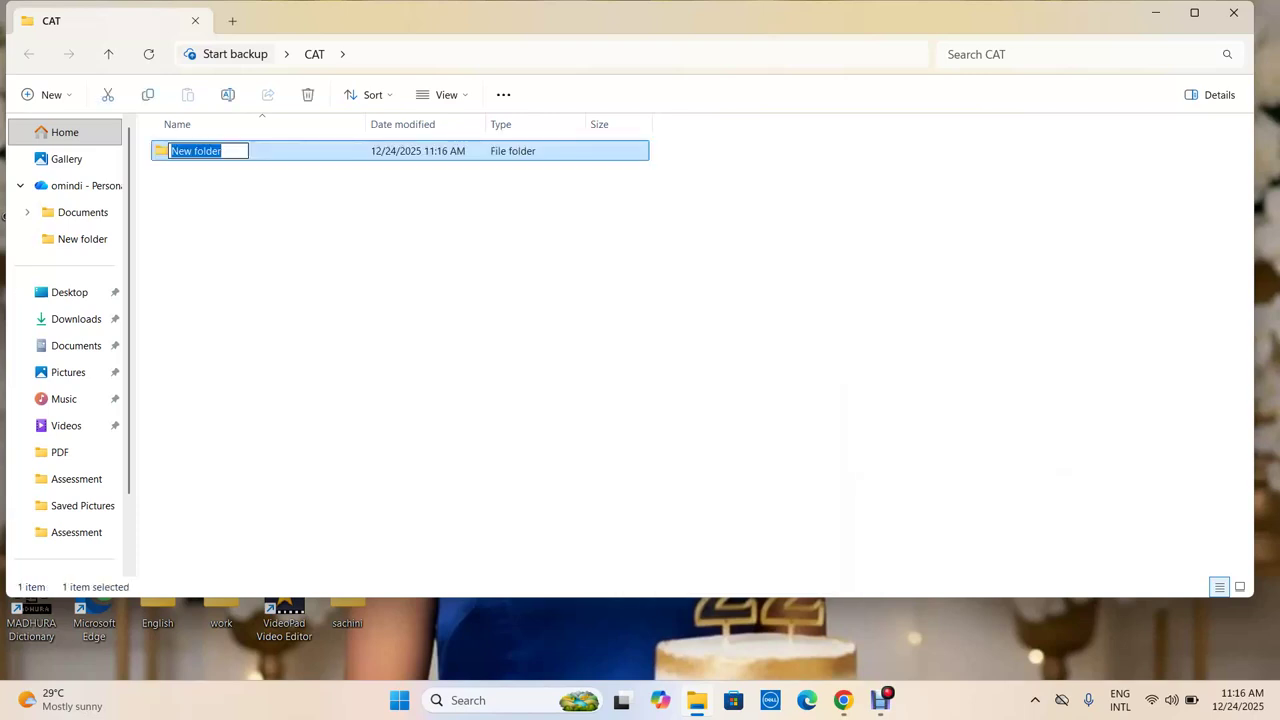
key("BackSpace")
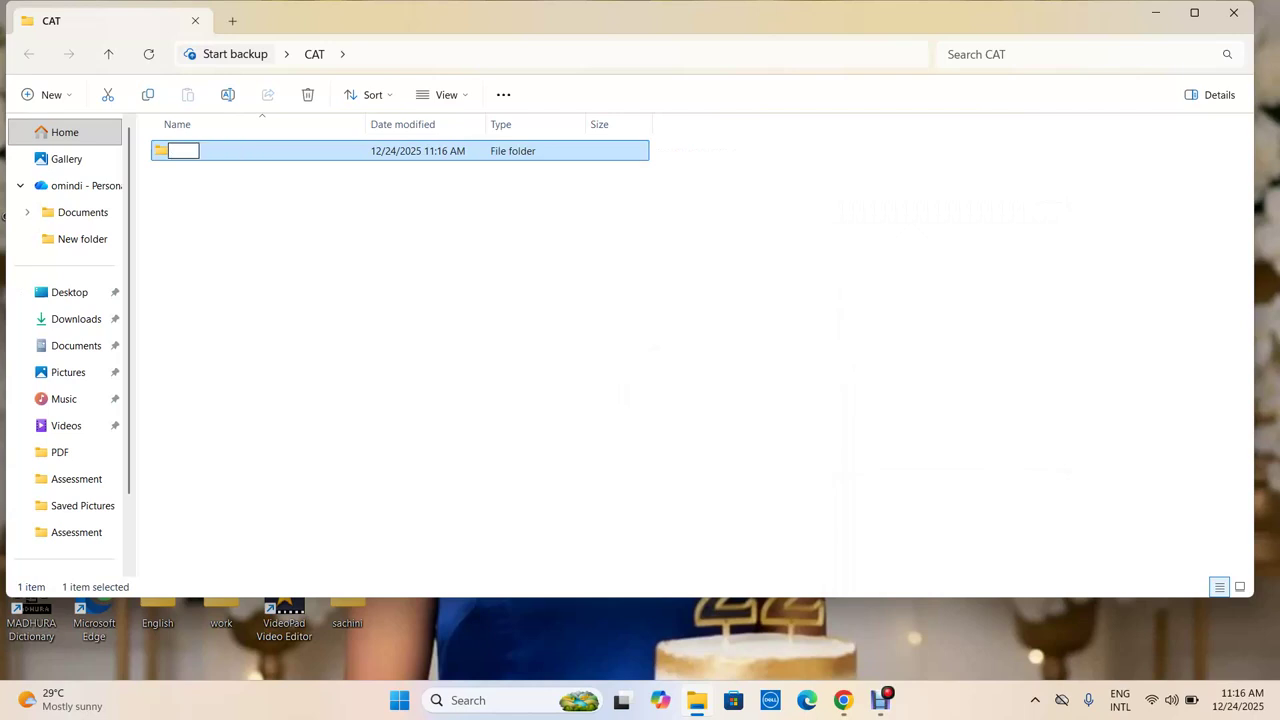
type("12")
key("Return")
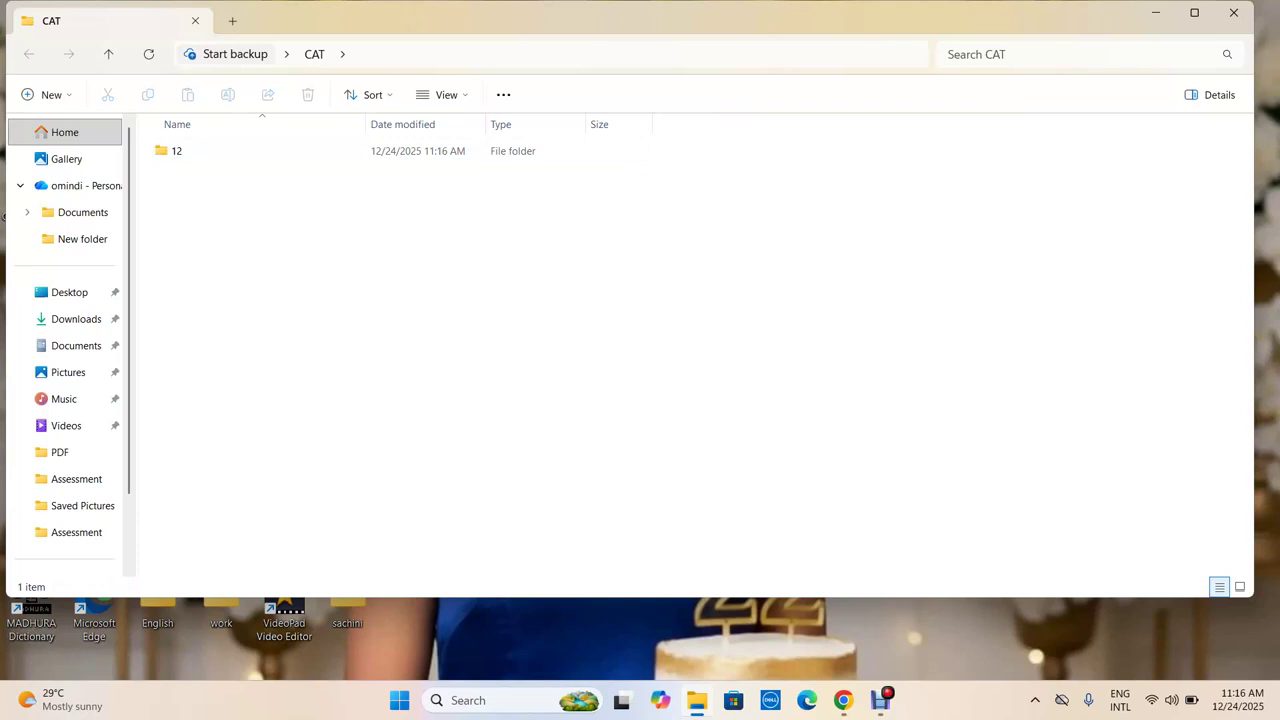
Create a second subfolder named 13 in the CAT folder
key("shift+F10")
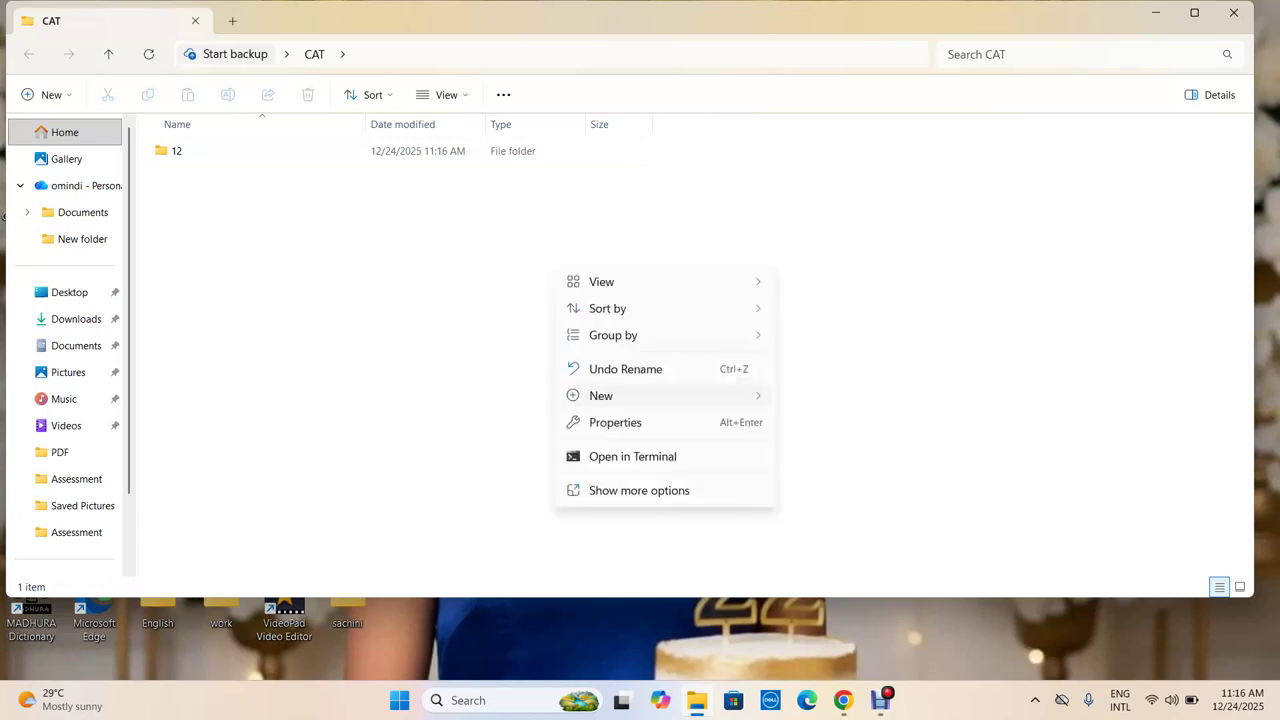
mouse_move(662, 396)
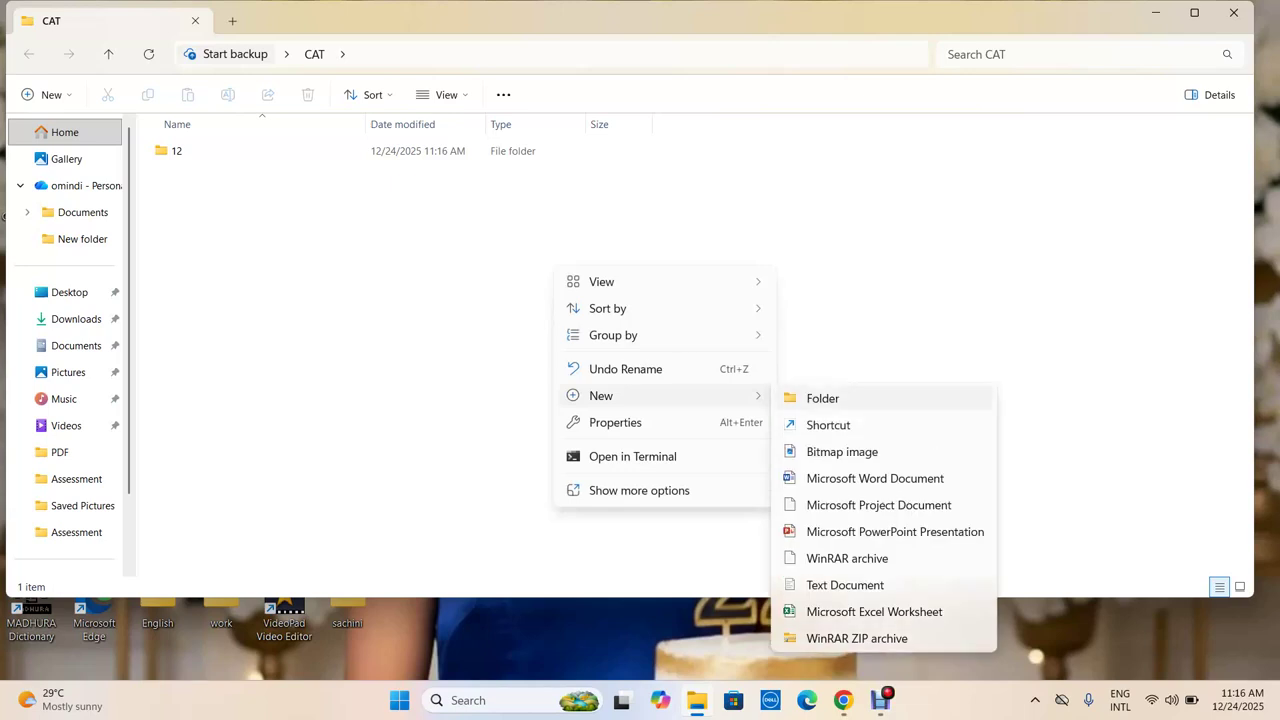
key("Return")
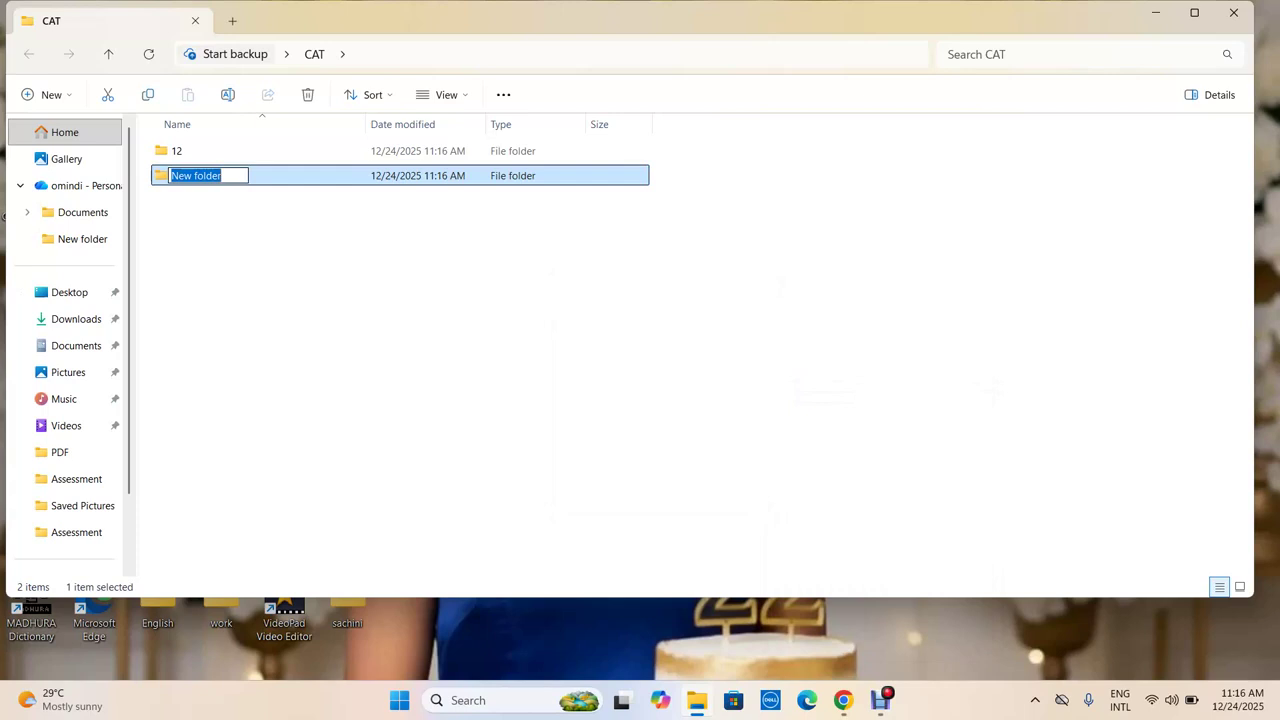
key("BackSpace")
type("13")
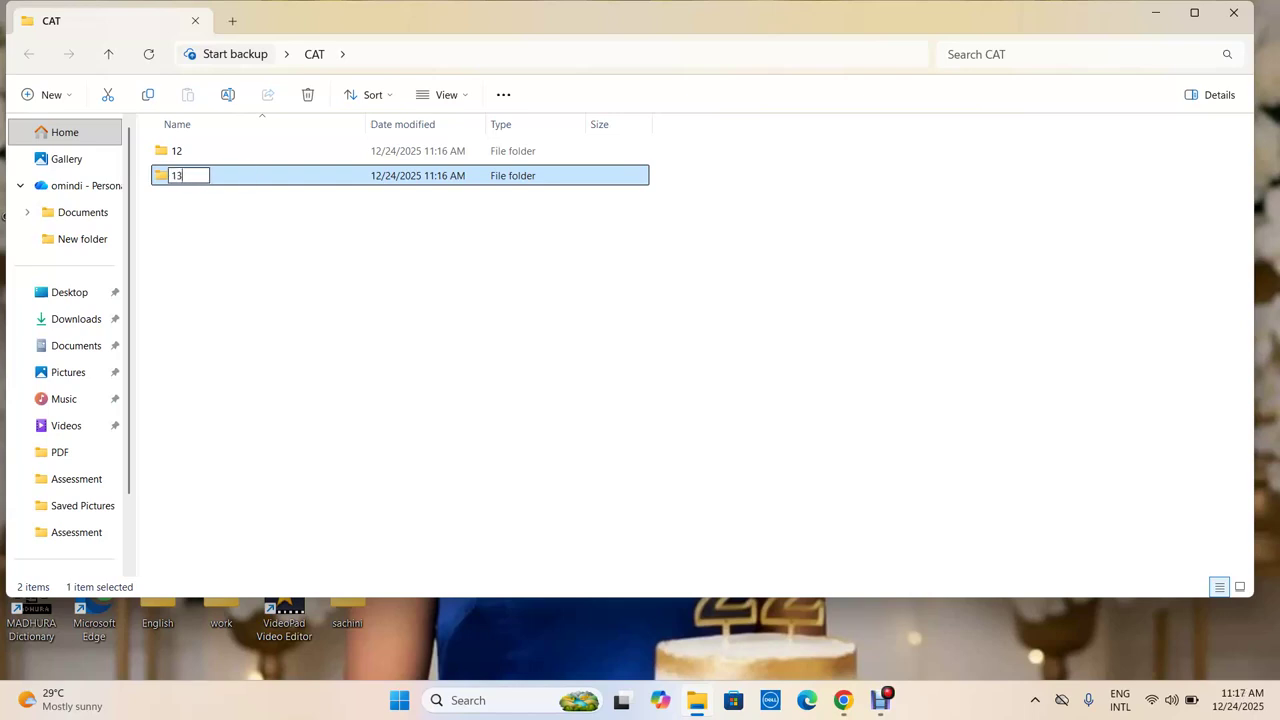
left_click(420, 270)
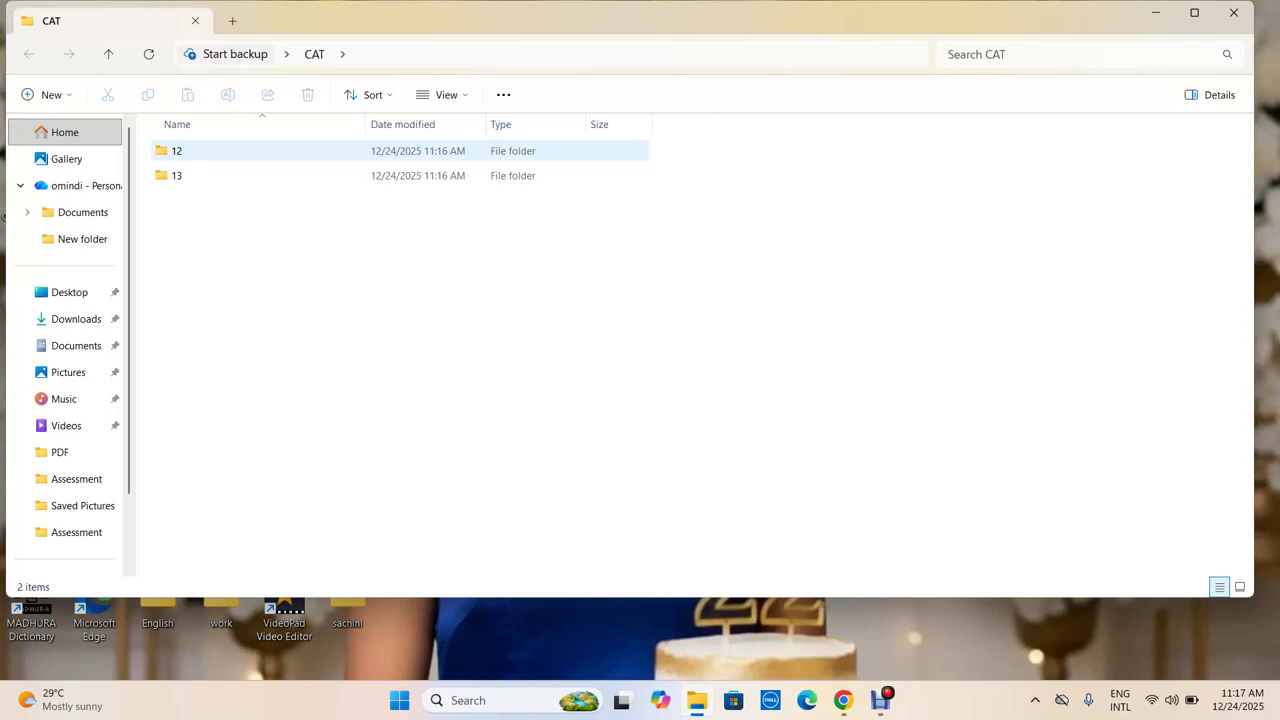
Open folder 12 and create a subfolder named 1 inside it
left_click(177, 151)
key("Return")
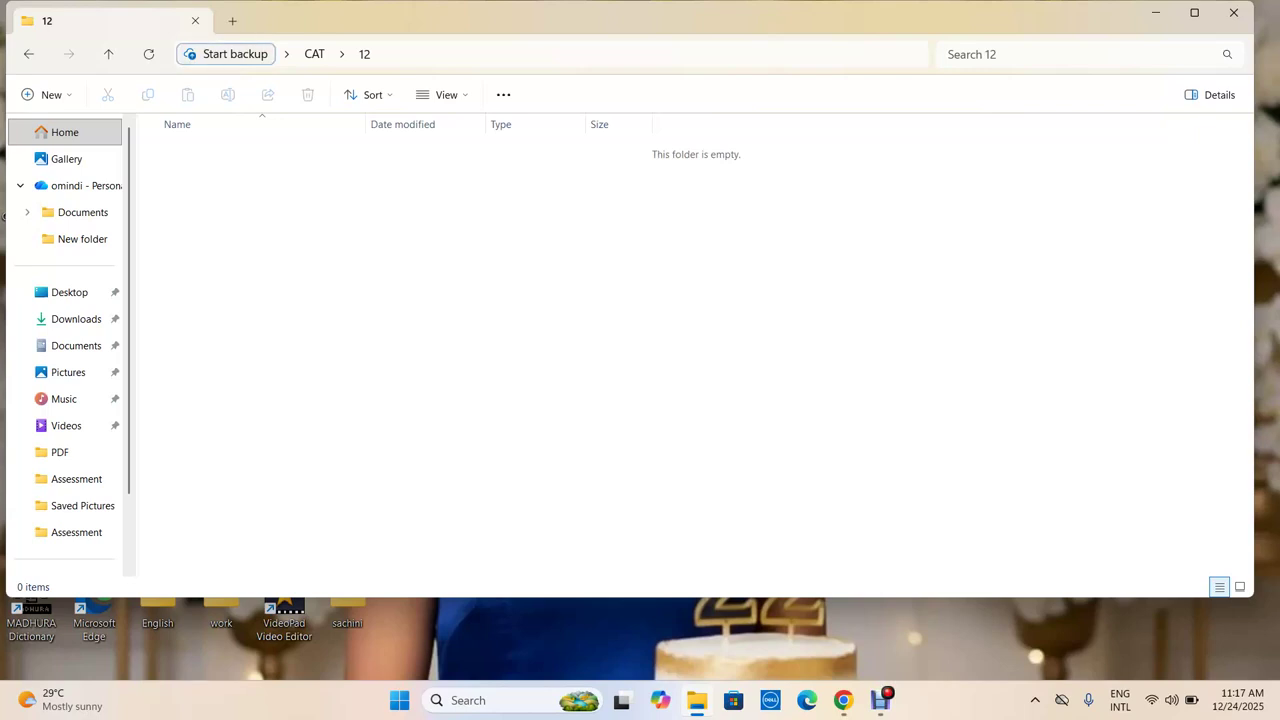
key("shift+F10")
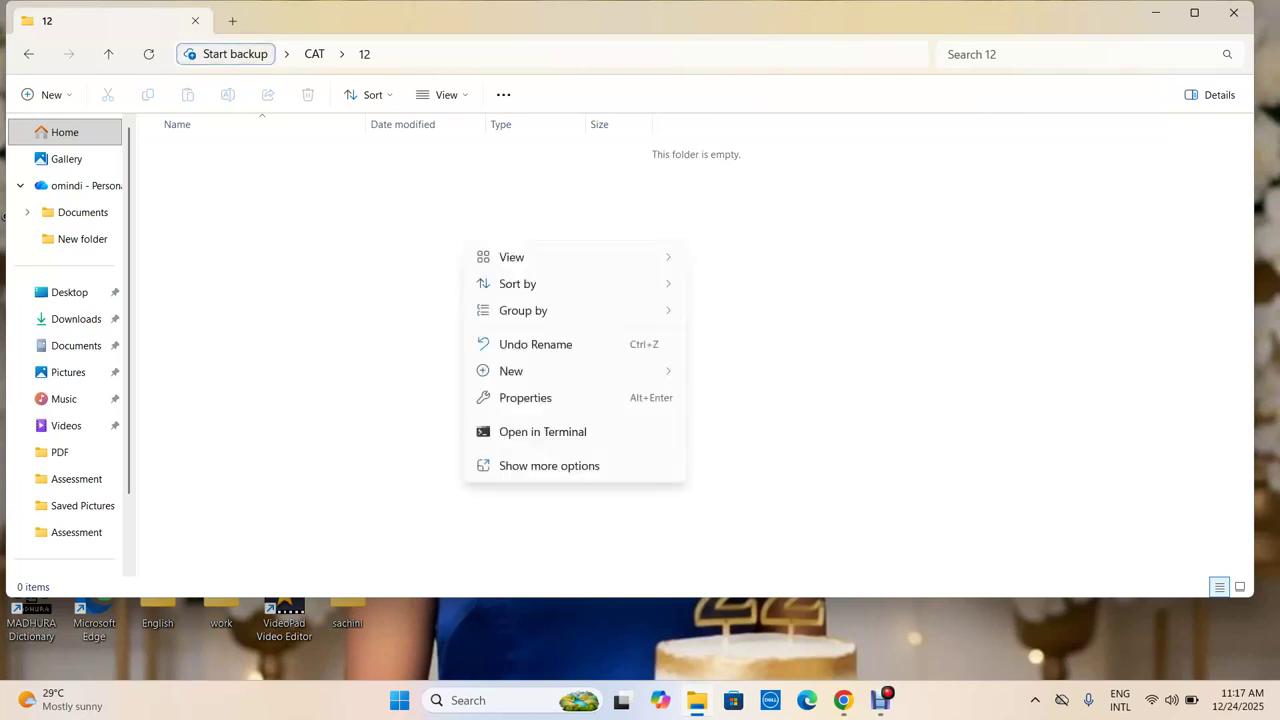
mouse_move(560, 371)
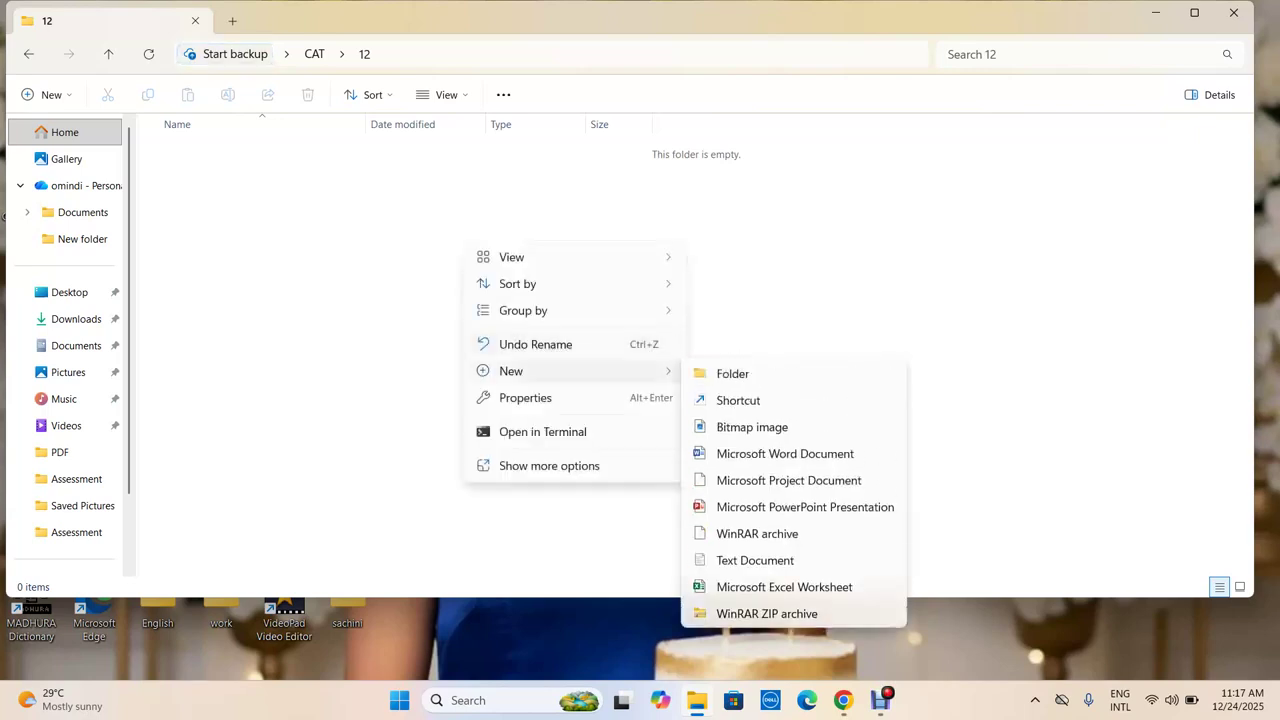
left_click(733, 373)
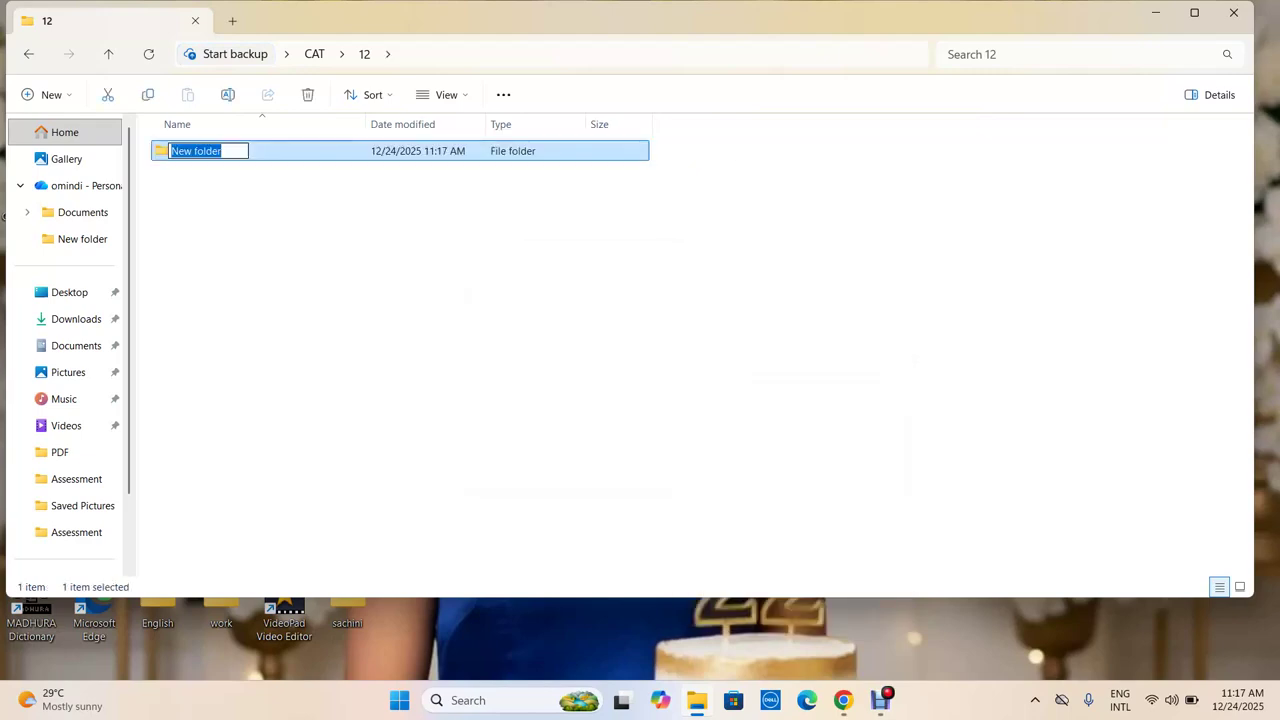
key("BackSpace")
type("1")
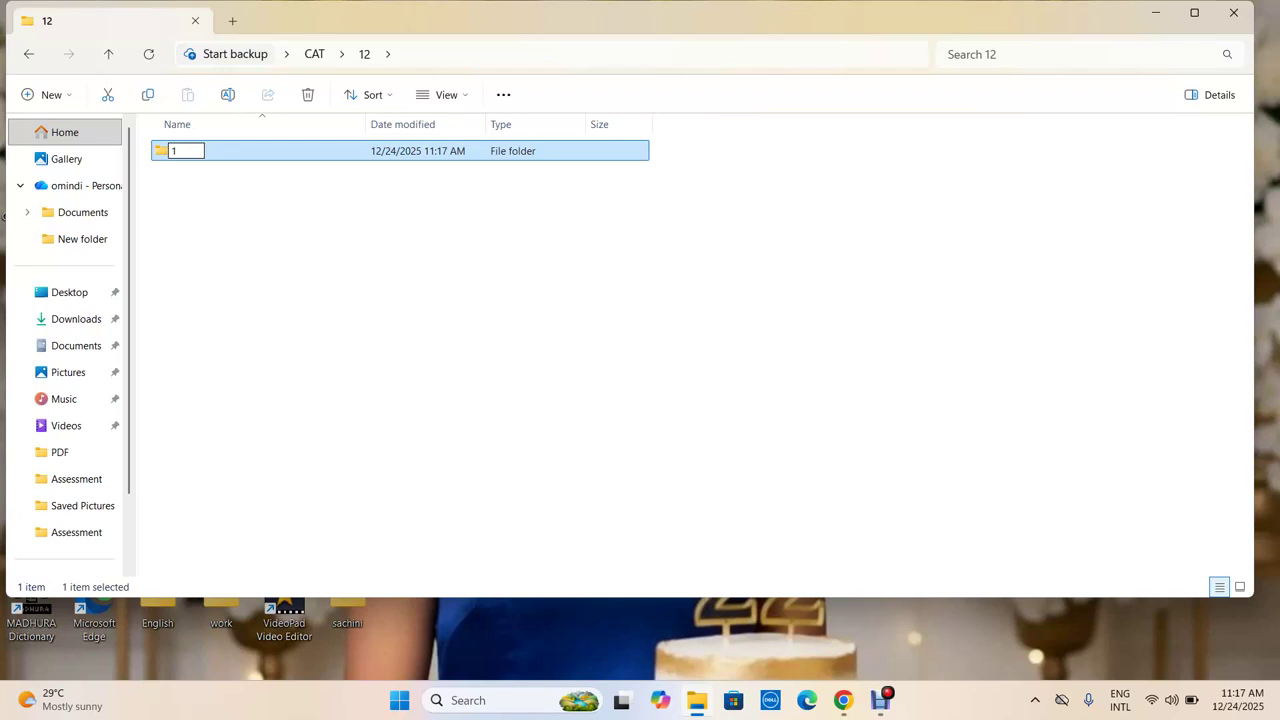
key("Return")
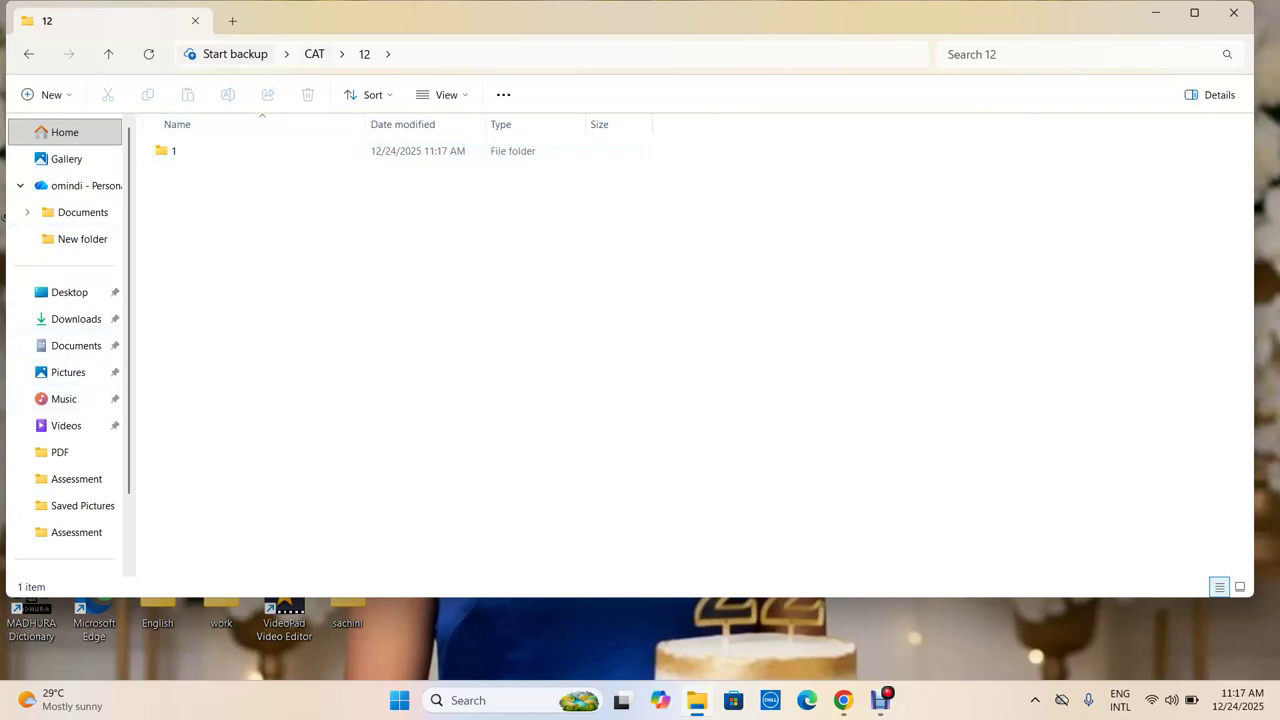
Go back through CAT and 12 into folder 1, create a subfolder named 0 there, and minimize the window
left_click(314, 54)
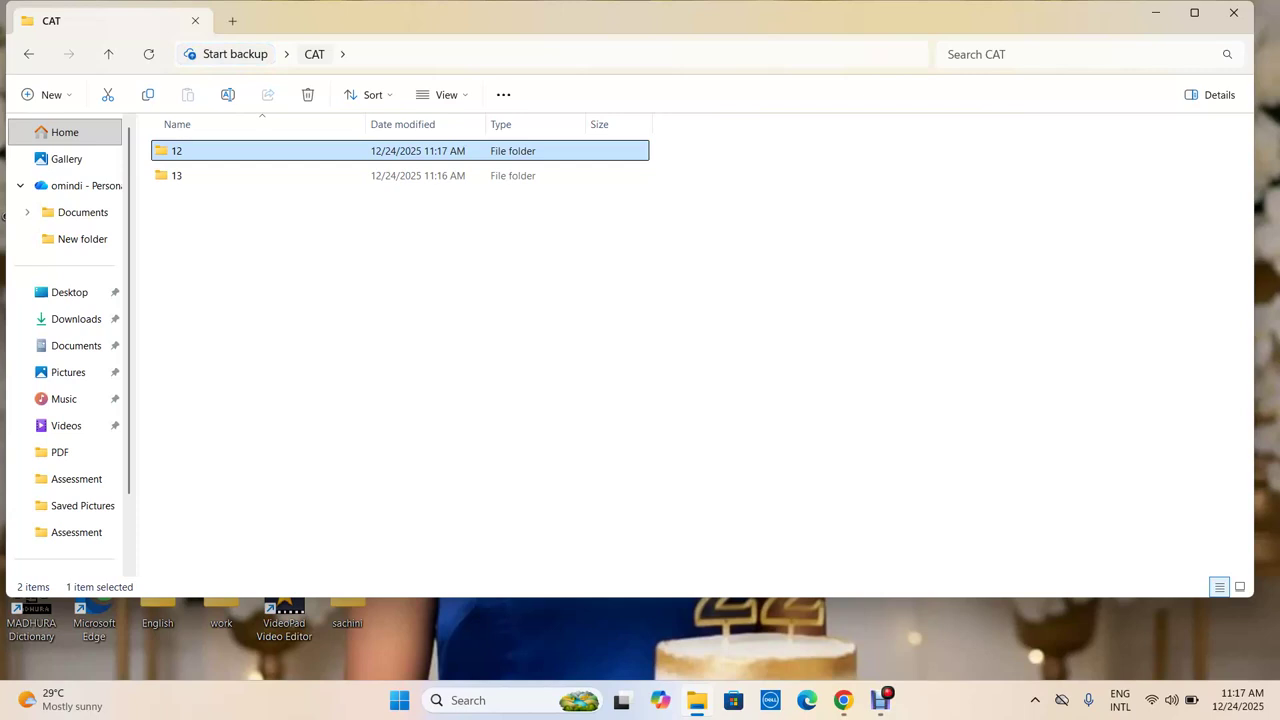
key("Return")
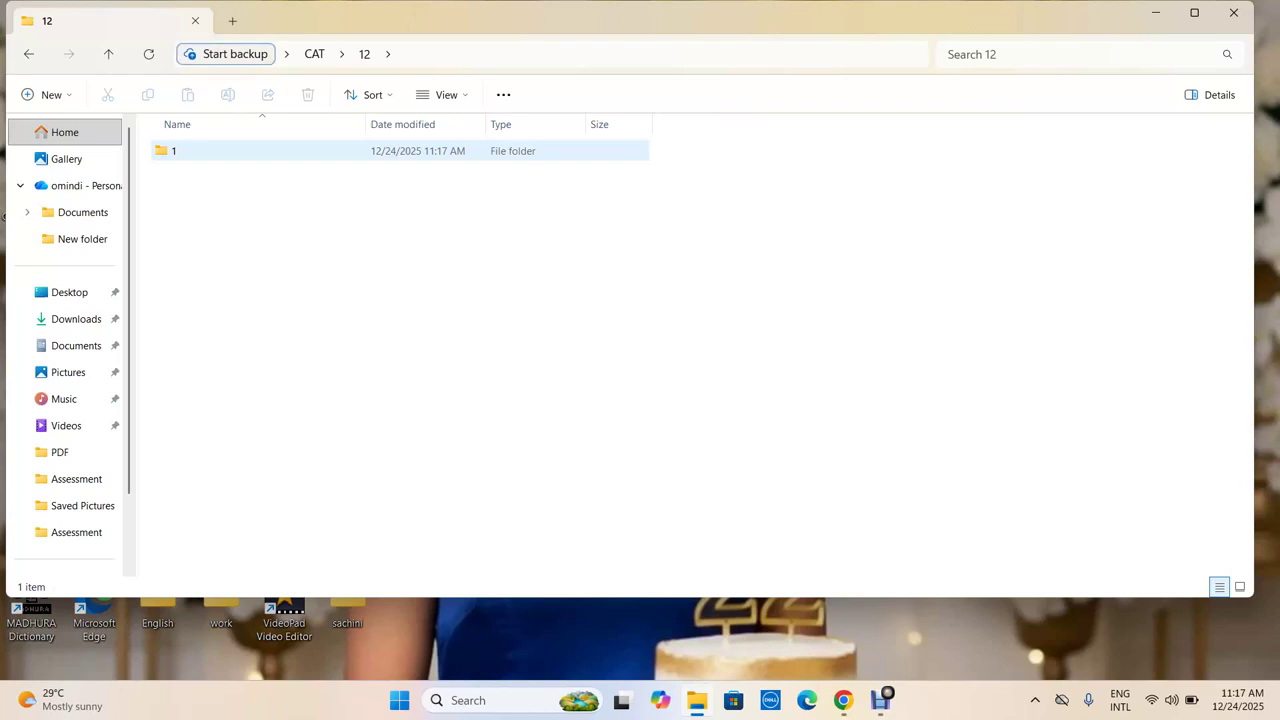
double_click(258, 151)
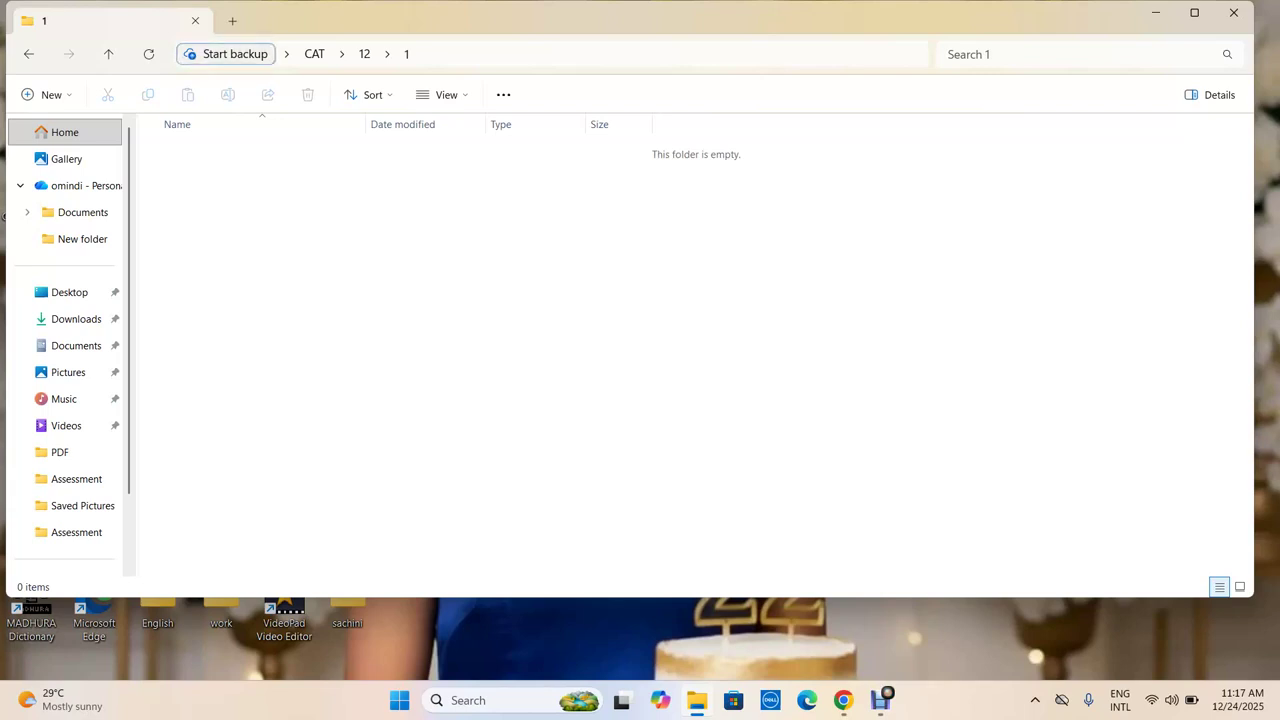
right_click(399, 241)
mouse_move(444, 370)
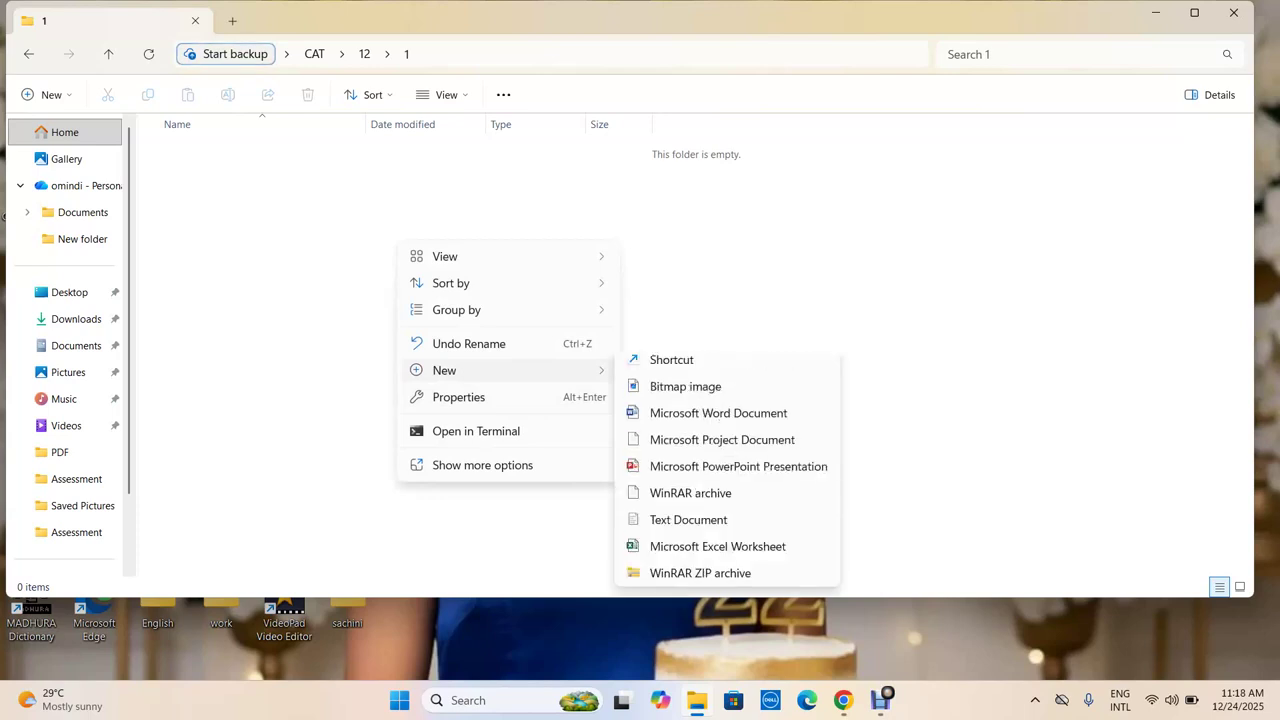
left_click(666, 372)
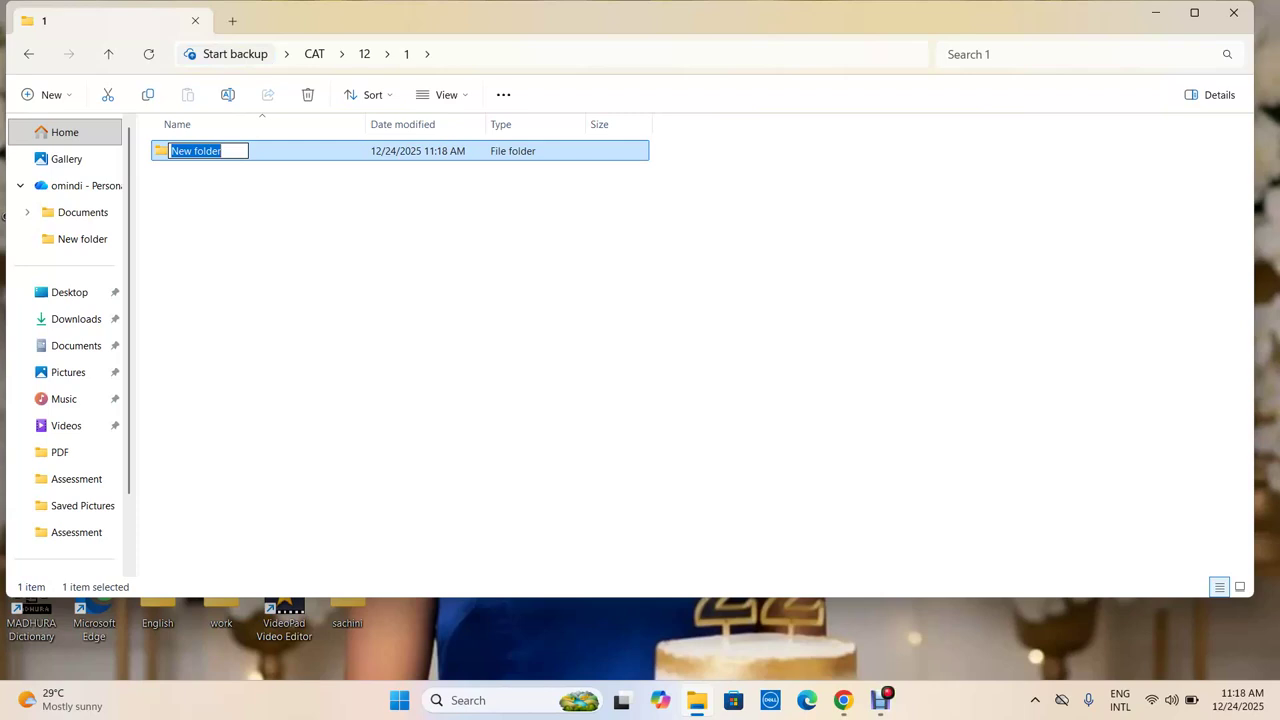
key("BackSpace")
type("0")
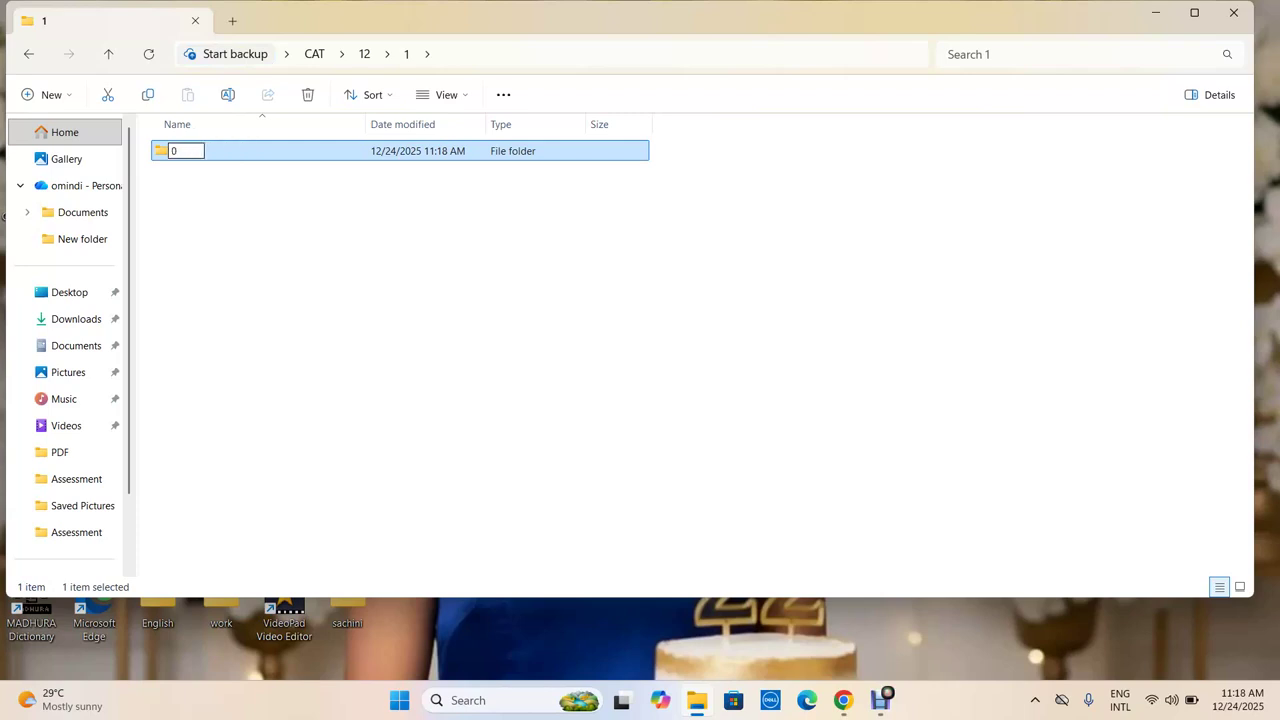
key("Return")
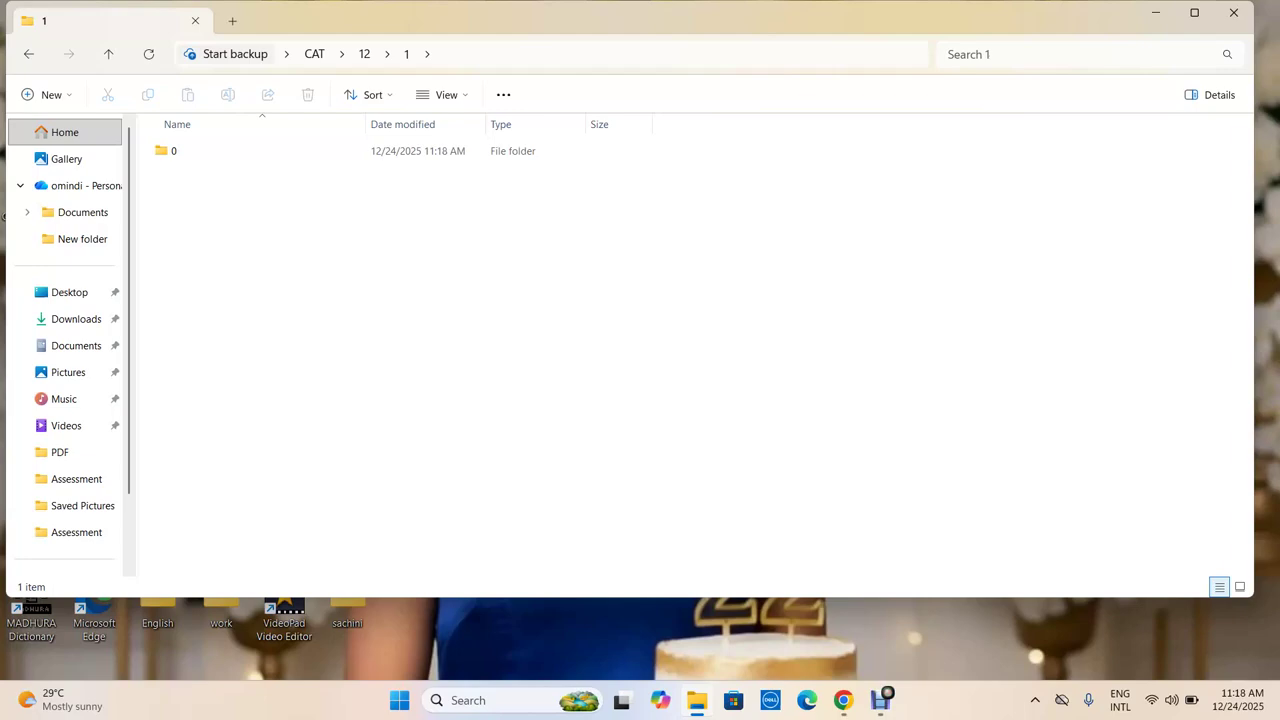
left_click(1155, 13)
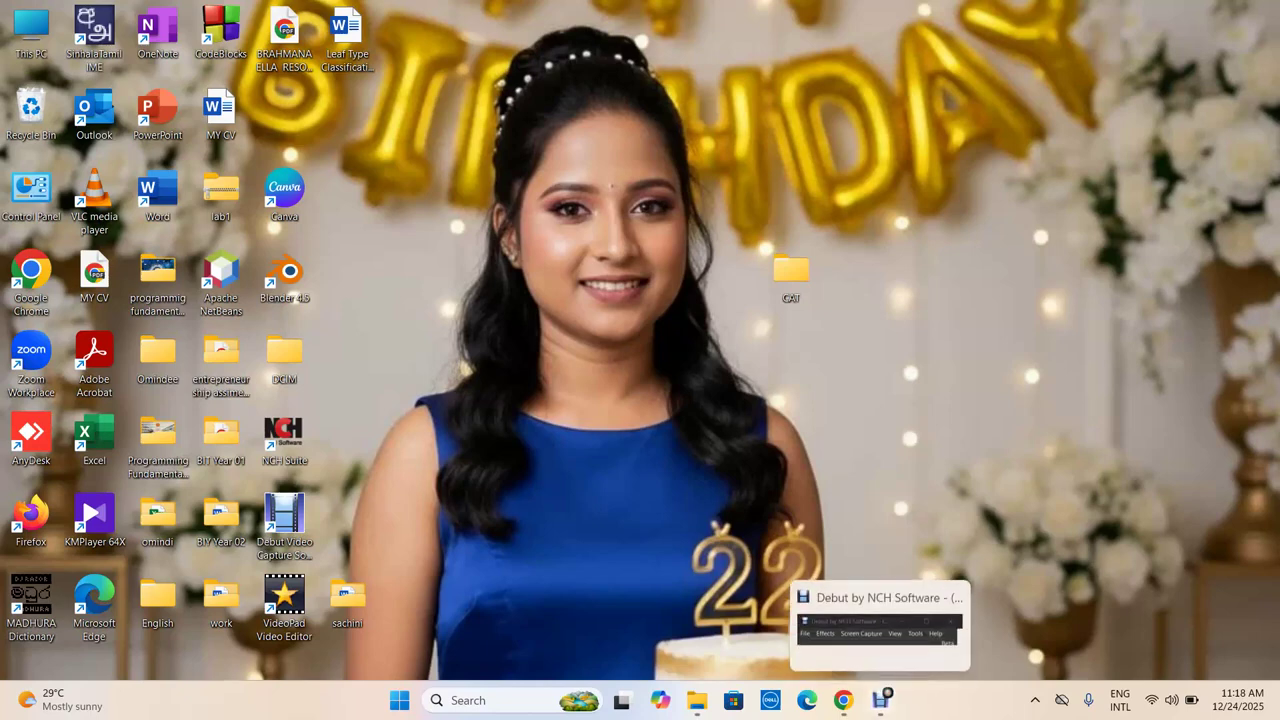
left_click(881, 700)
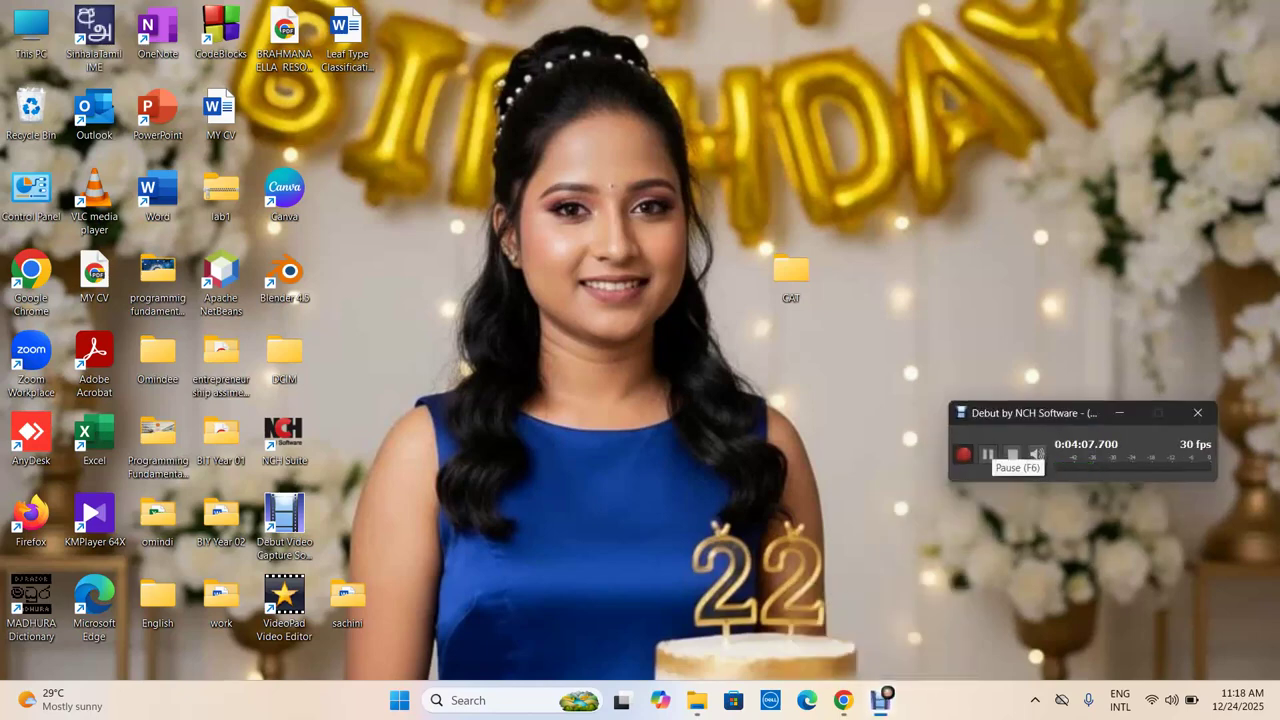